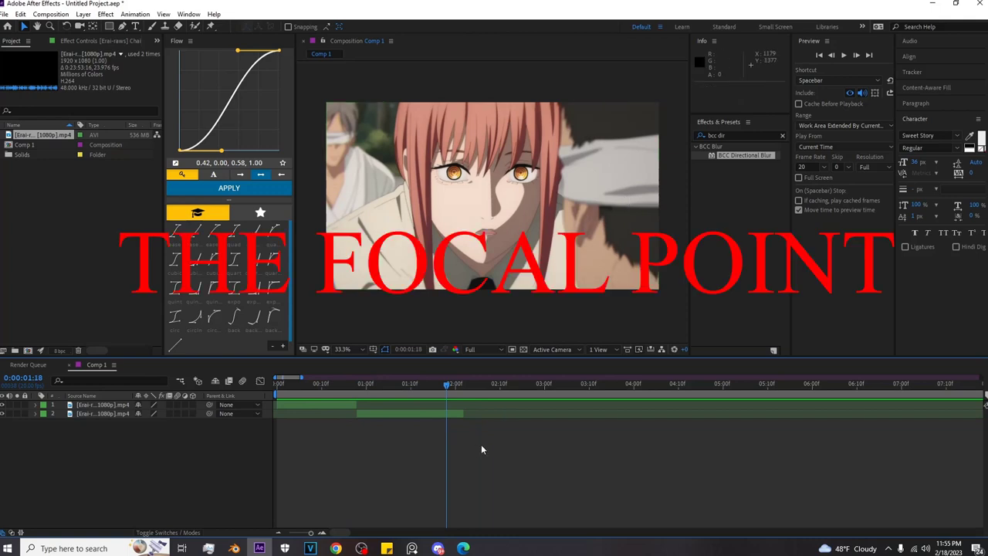
# - Move the playhead to 0:00:02:01 and select the lower footage layer
pyautogui.press('=')
pyautogui.click(479, 389)
pyautogui.press('pagedown')
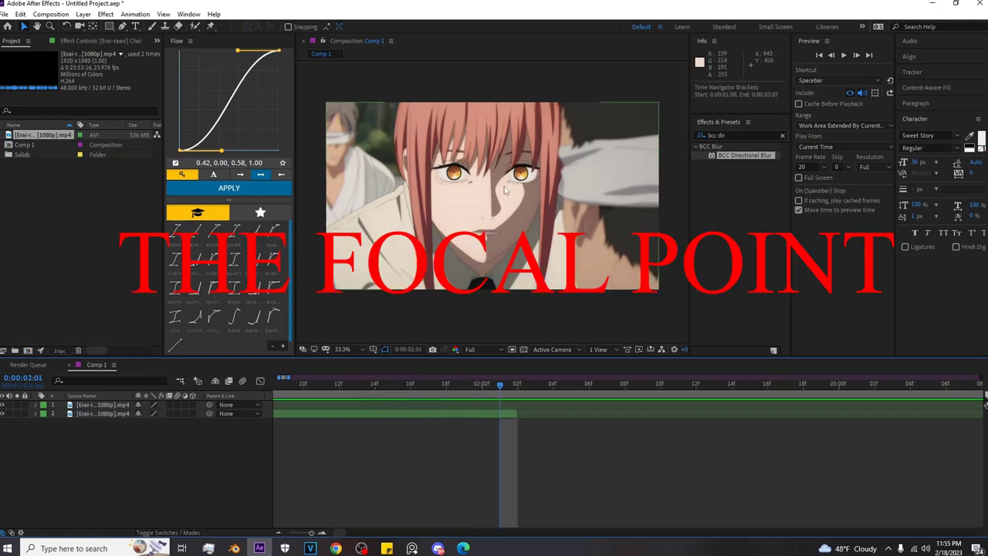
pyautogui.press('=')
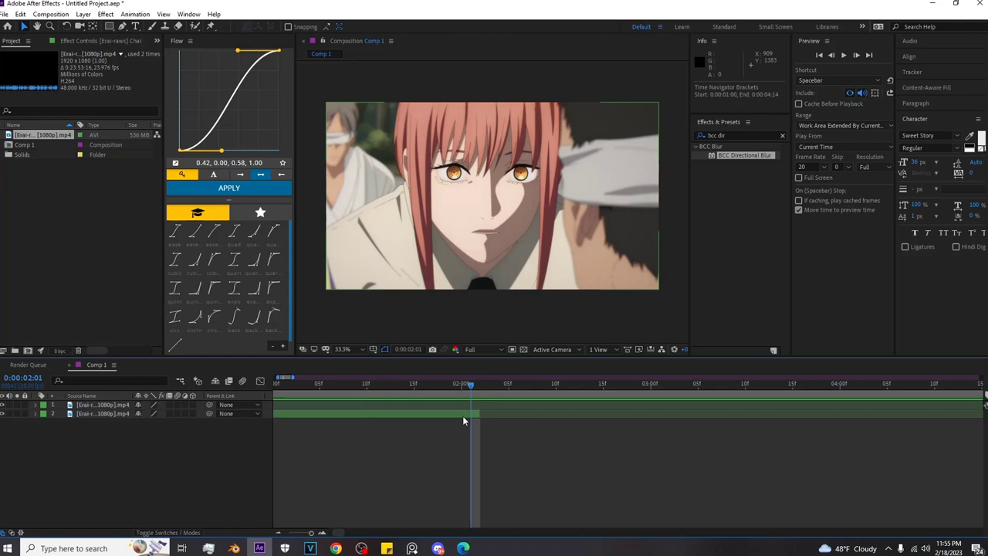
pyautogui.click(463, 415)
pyautogui.press('-')
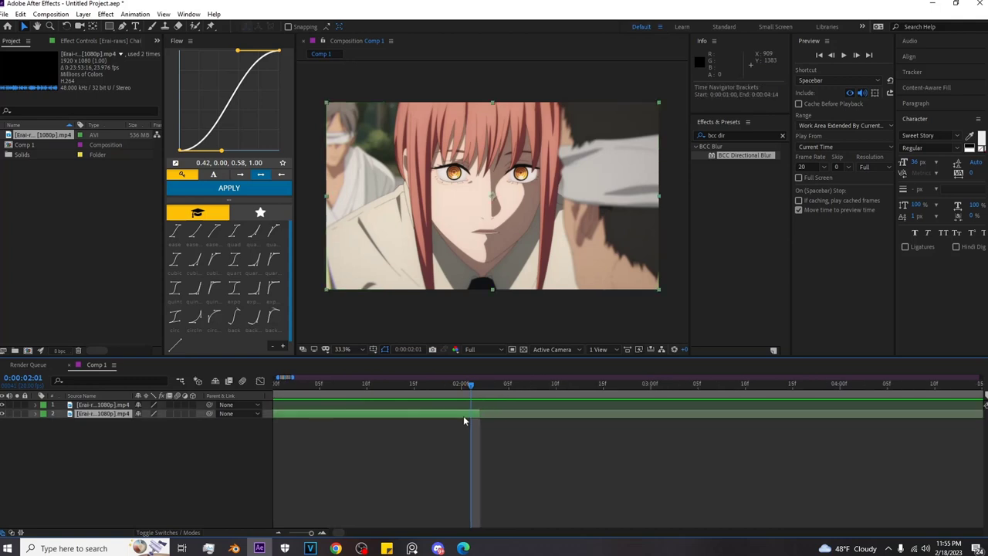
# - Add an adjustment layer, split it at 0:00:02:01, delete the first half and trim it to one frame
pyautogui.hotkey('ctrl', 'alt', 'y')
pyautogui.hotkey('ctrl', 'shift', 'd')
pyautogui.click(468, 422)
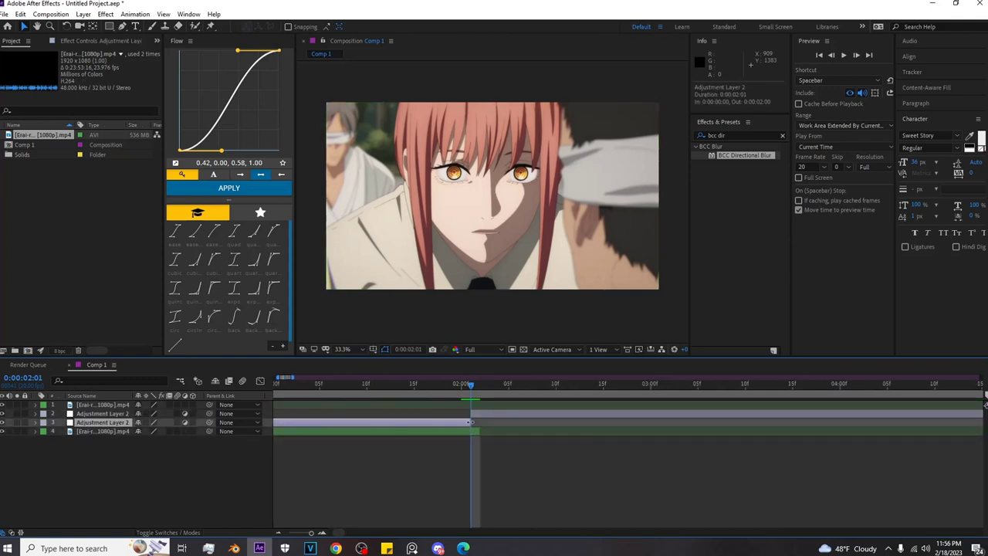
pyautogui.press('Delete')
pyautogui.click(473, 414)
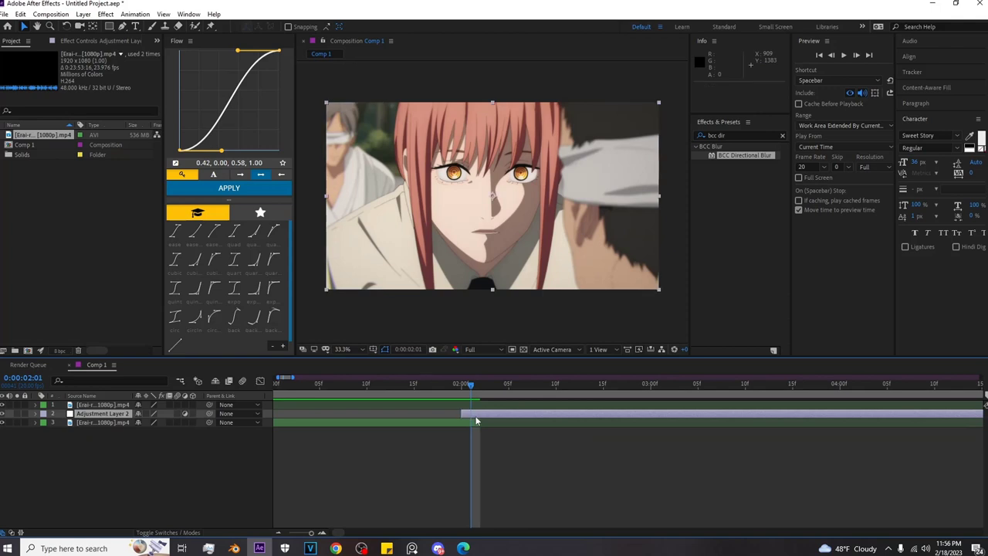
pyautogui.hotkey('alt', ']')
pyautogui.click(473, 414)
pyautogui.press('=')
pyautogui.click(464, 415)
pyautogui.press('=')
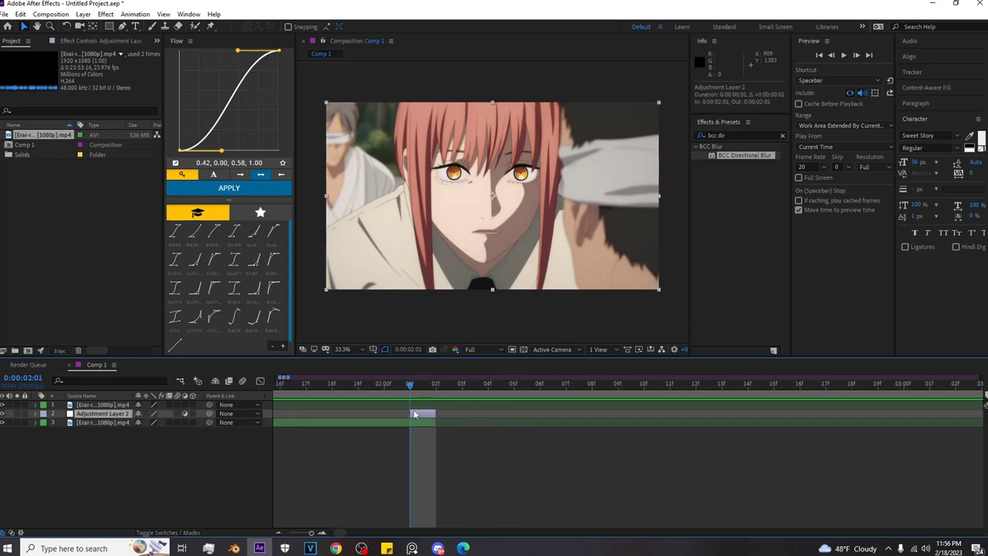
# - Add a new shape layer below the adjustment layer and trim it to one frame
pyautogui.click(85, 14)
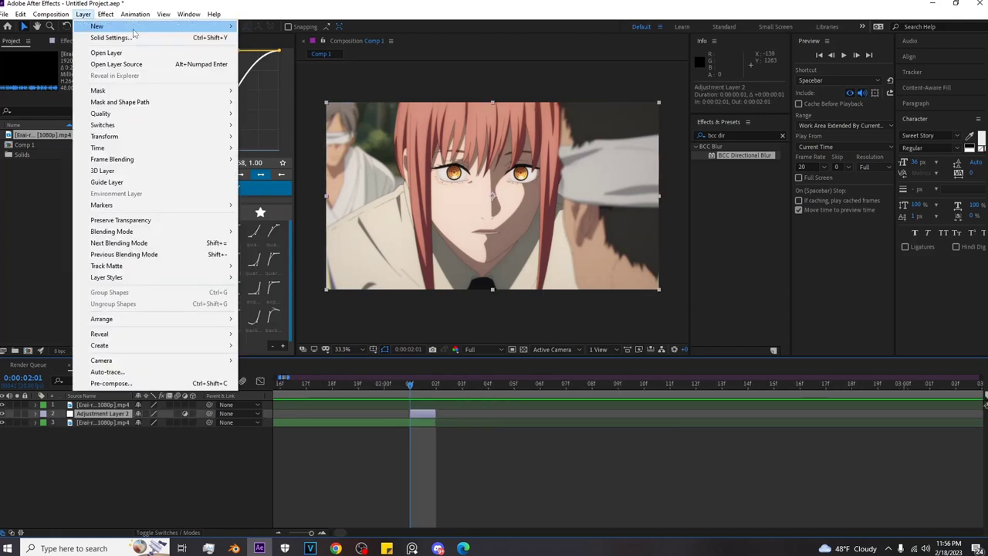
pyautogui.moveTo(136, 26)
pyautogui.click(278, 84)
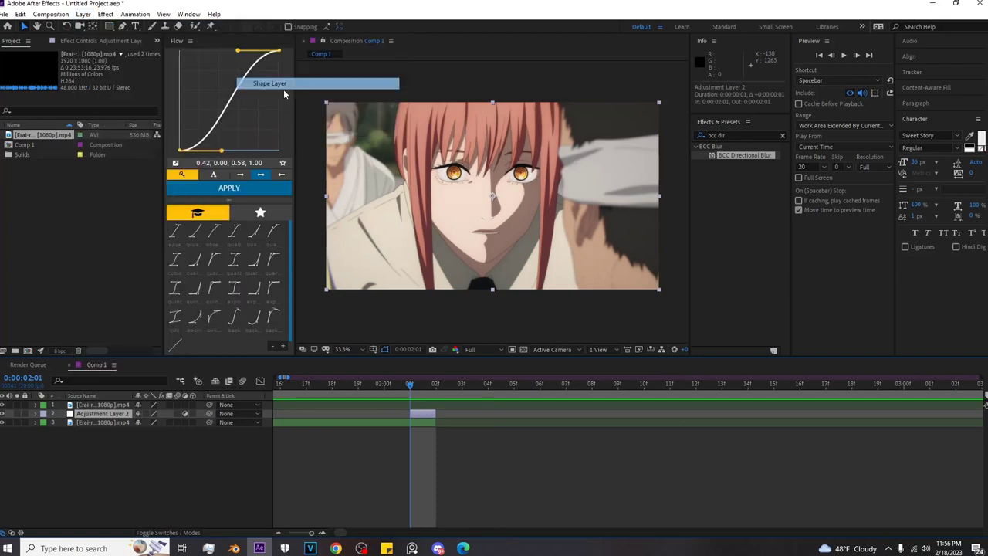
pyautogui.moveTo(98, 418); pyautogui.dragTo(409, 429)
pyautogui.hotkey('alt', ']')
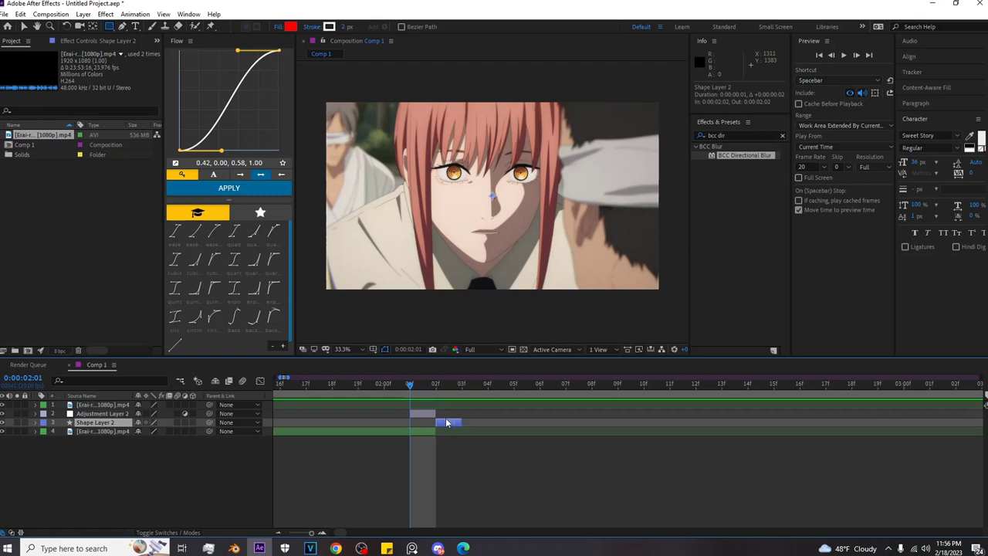
pyautogui.click(35, 422)
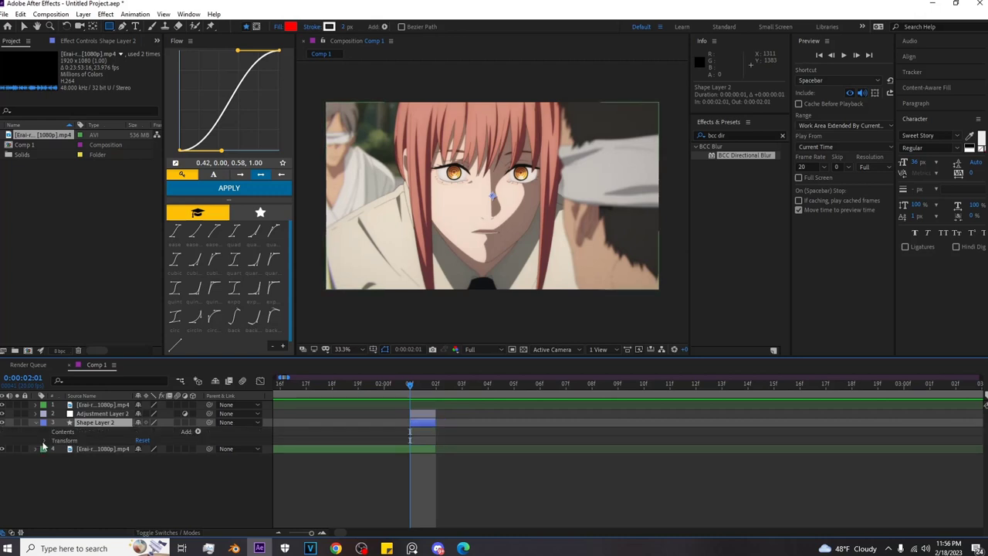
# - Add an ellipse with a white FFFFFF fill to the shape layer
pyautogui.click(197, 431)
pyautogui.click(228, 229)
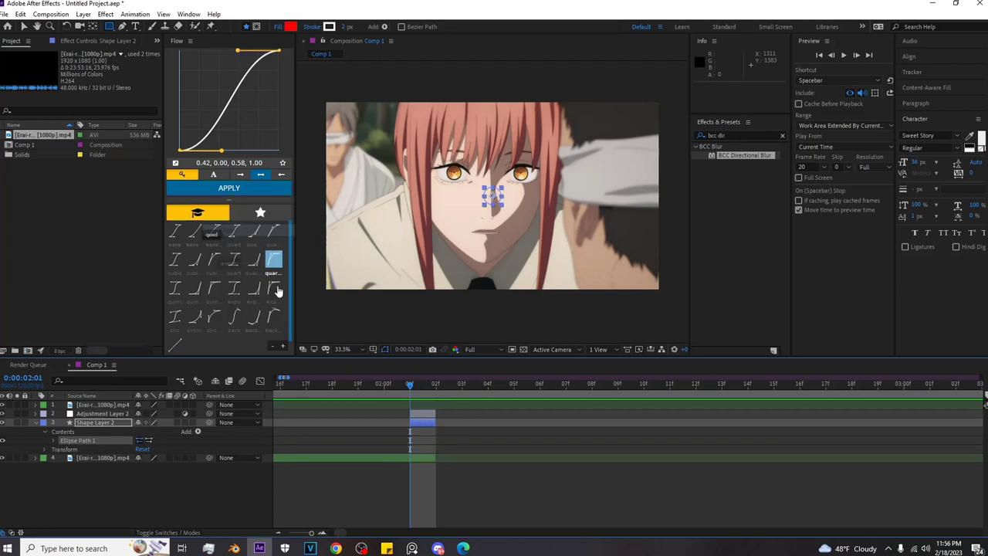
pyautogui.click(198, 432)
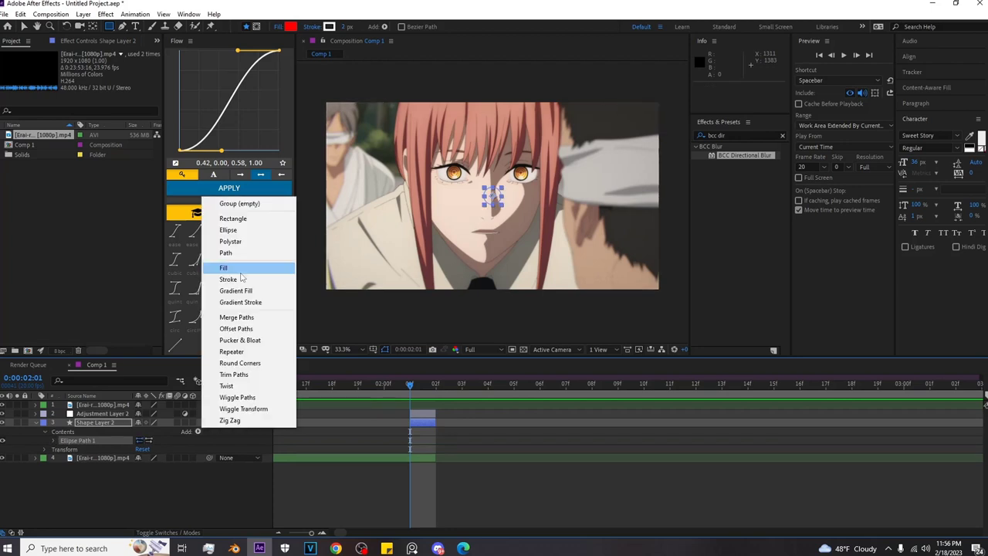
pyautogui.click(228, 268)
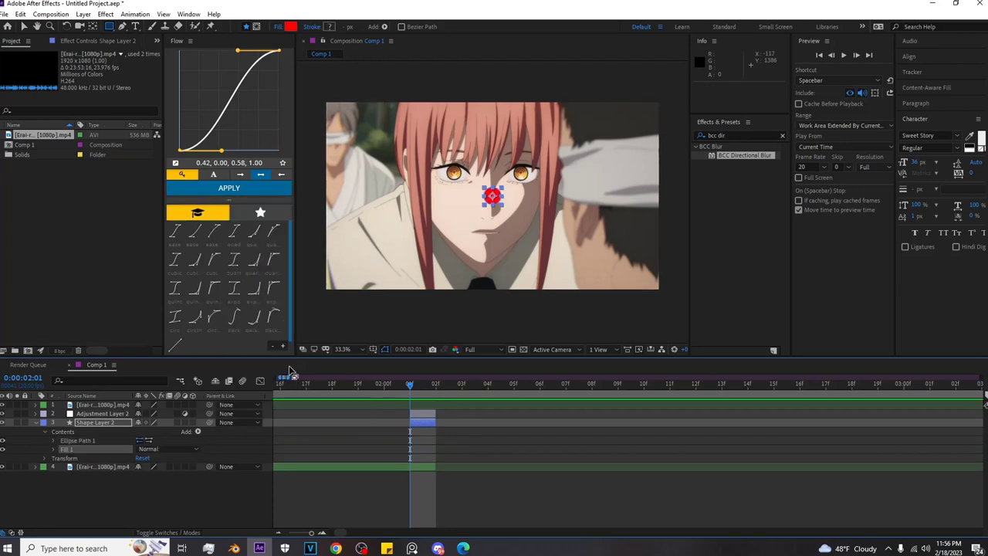
pyautogui.click(54, 448)
pyautogui.click(141, 476)
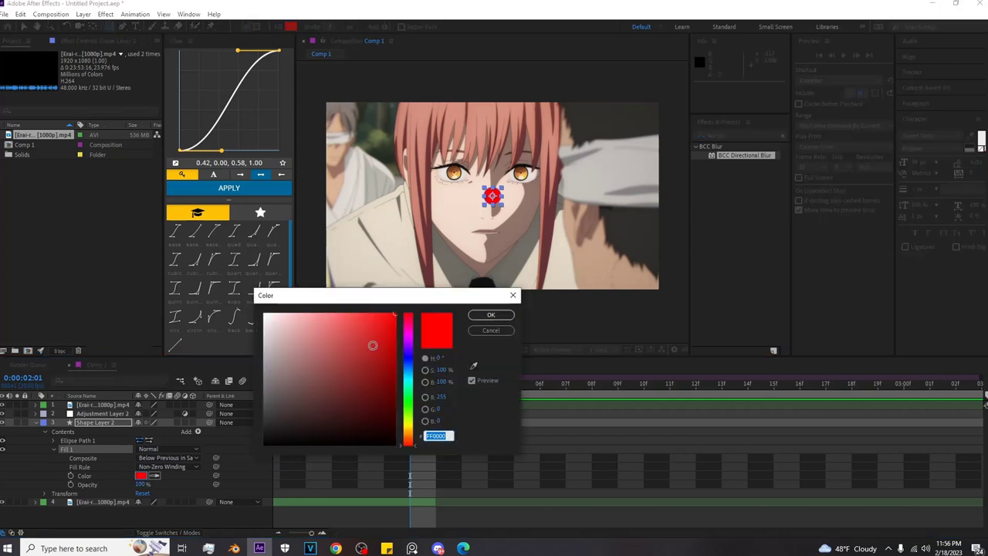
pyautogui.click(265, 314)
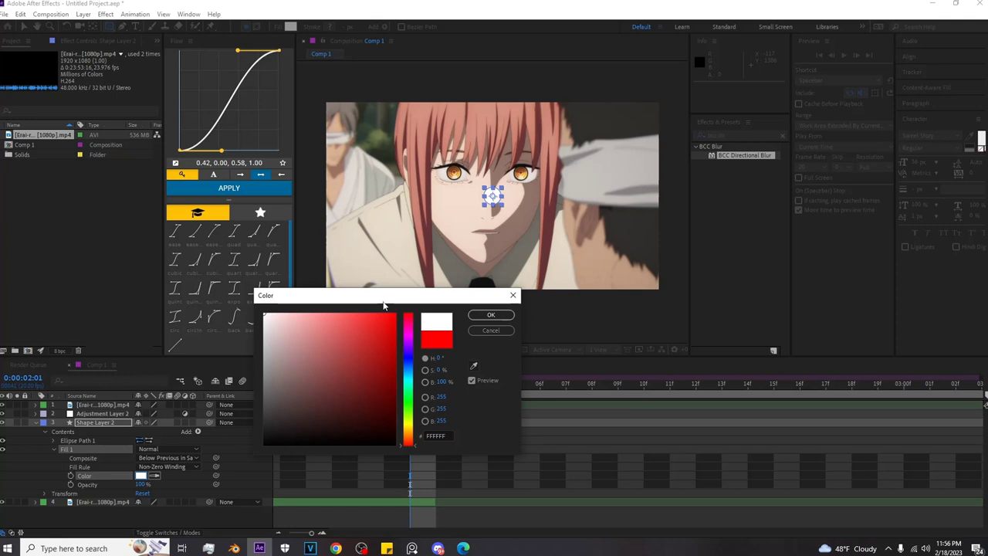
pyautogui.press('Return')
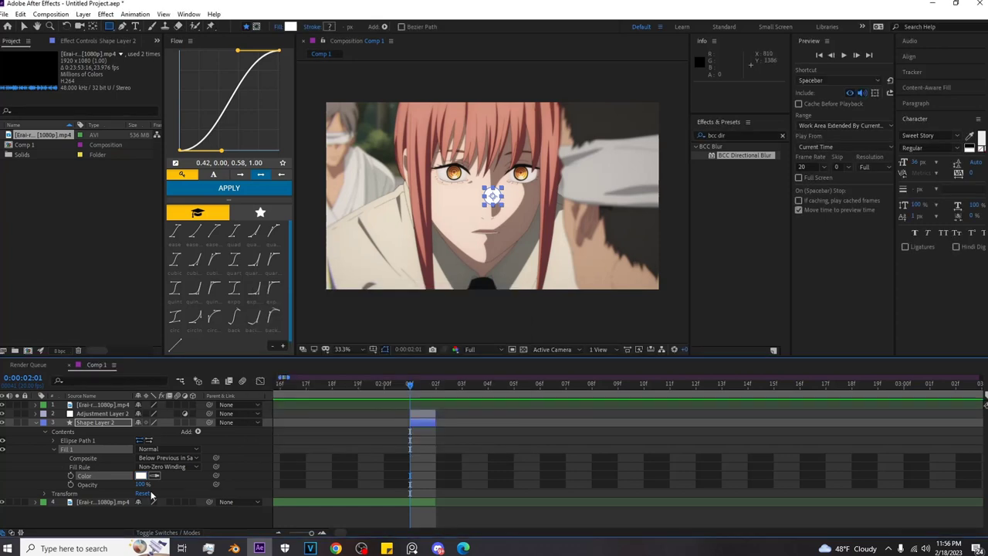
# - Scale the circle to 302% and drag it onto the left eye
pyautogui.click(152, 494)
pyautogui.scroll(-1, 156, 510)
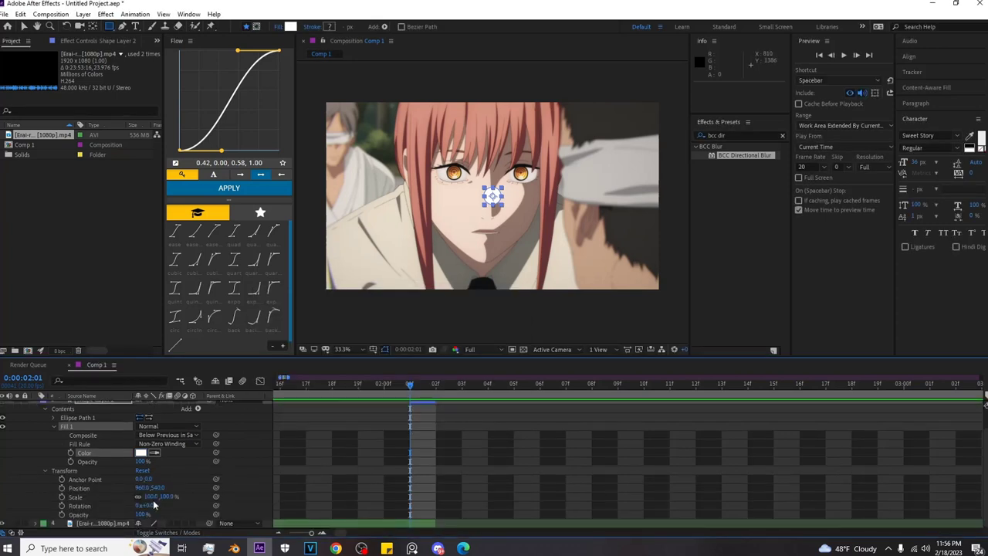
pyautogui.moveTo(152, 500); pyautogui.dragTo(228, 145)
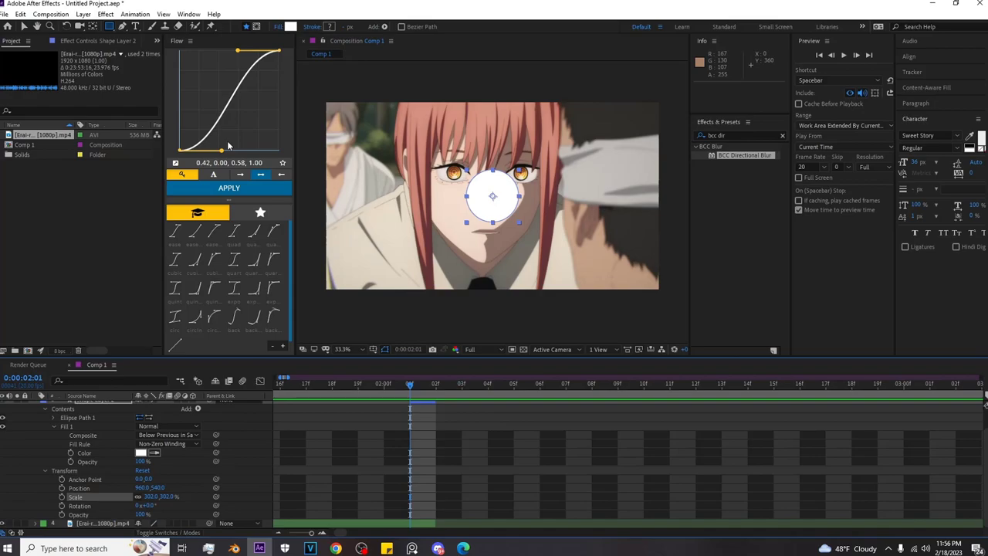
pyautogui.moveTo(491, 202); pyautogui.dragTo(477, 197)
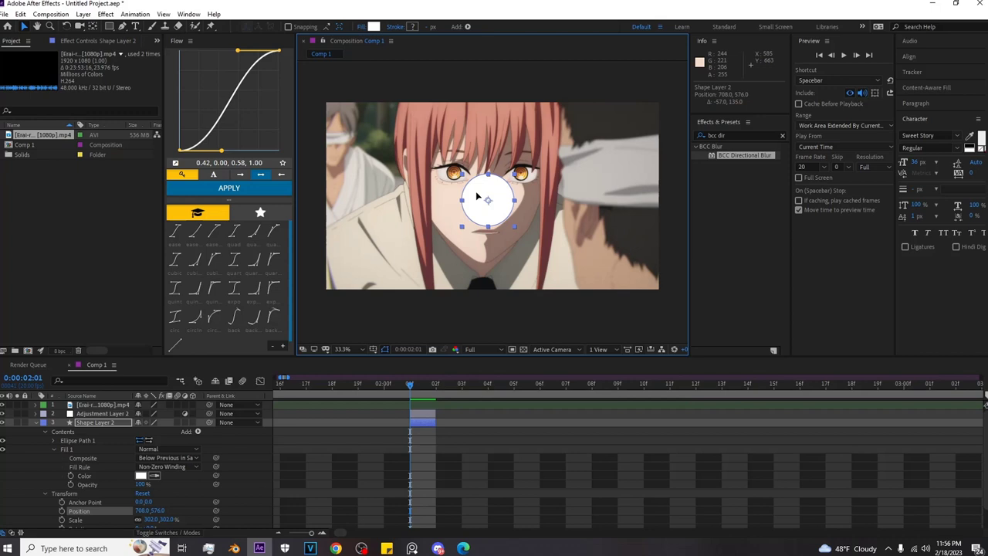
pyautogui.moveTo(476, 198); pyautogui.dragTo(446, 174)
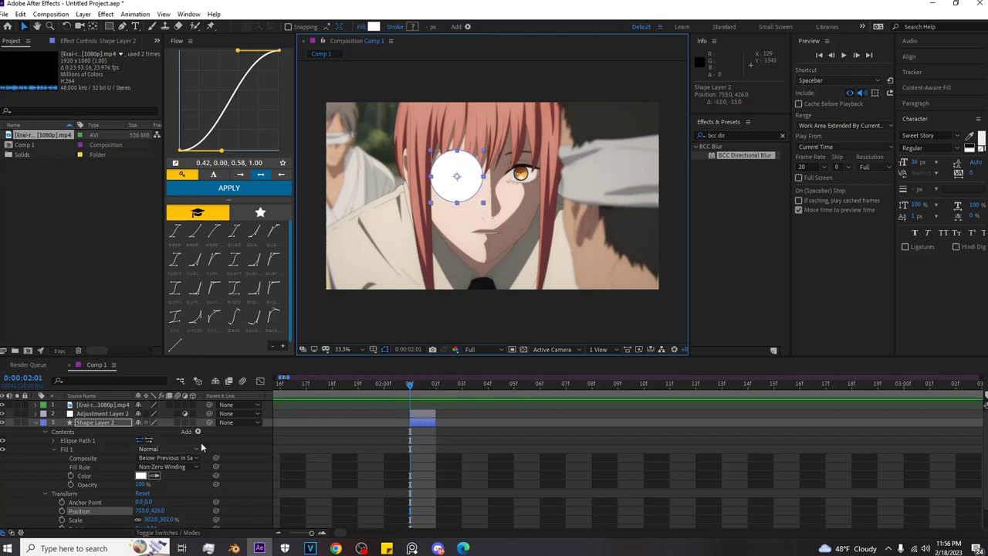
# - Add Wiggle Paths to the circle with Size 418 and Detail 92 for spikes
pyautogui.click(197, 433)
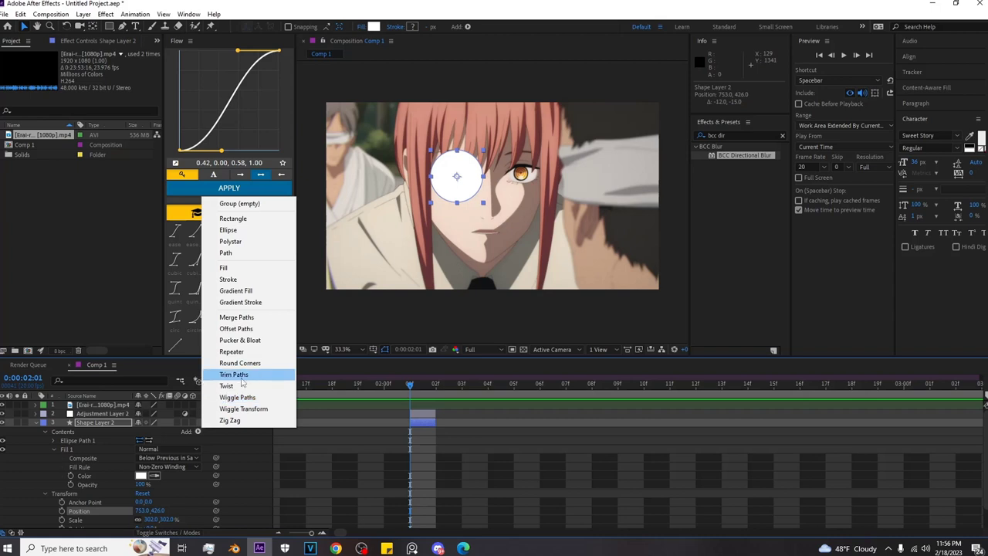
pyautogui.click(238, 397)
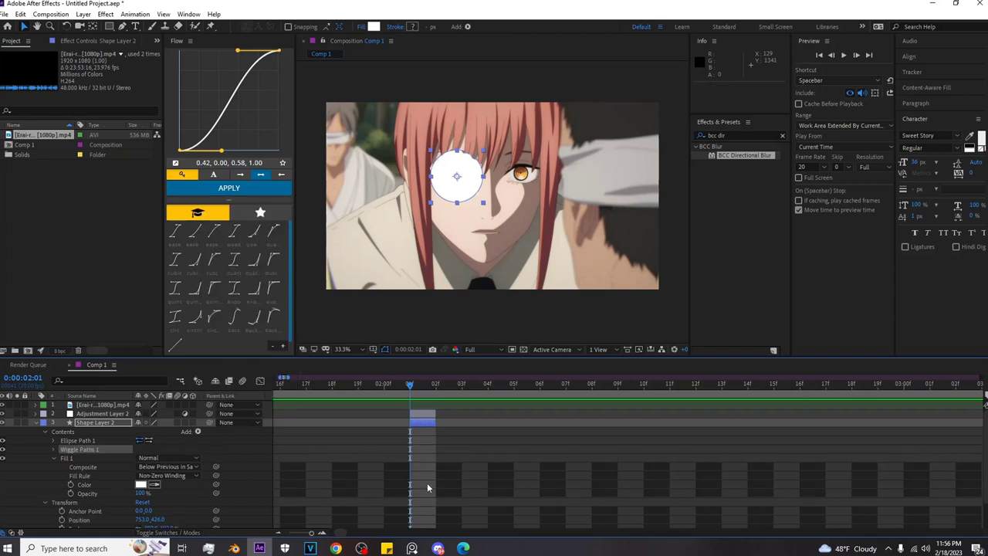
pyautogui.click(427, 487)
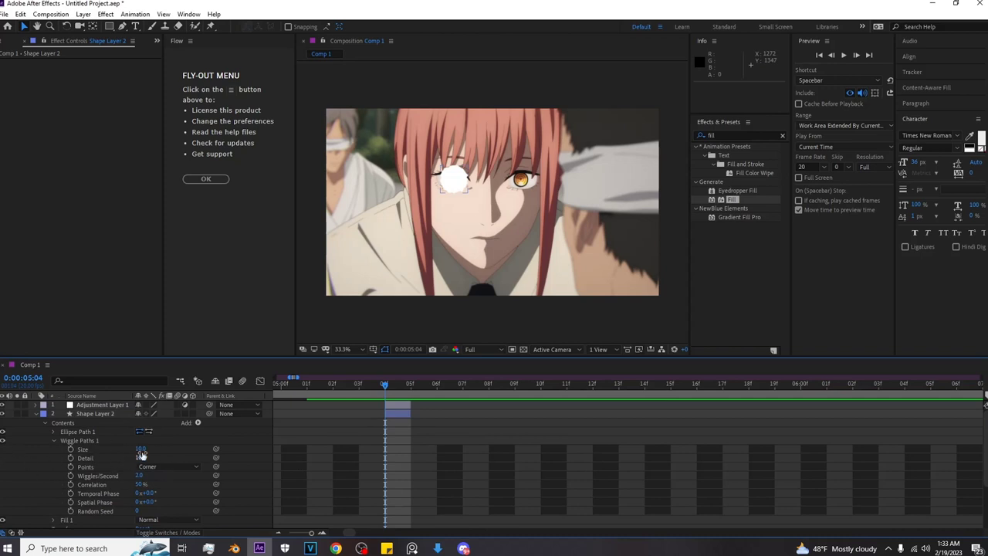
pyautogui.moveTo(140, 449); pyautogui.dragTo(301, 441)
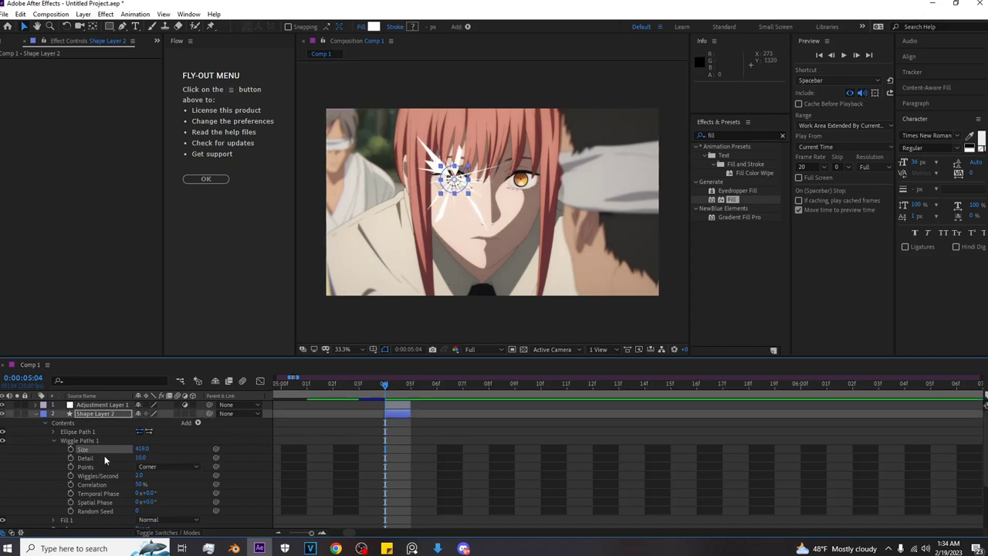
pyautogui.moveTo(139, 458); pyautogui.dragTo(174, 453)
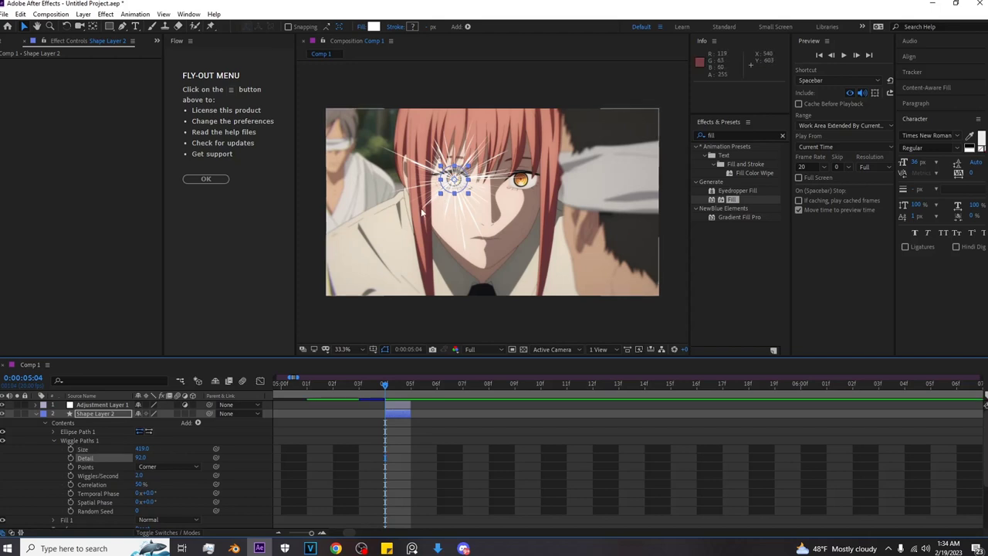
pyautogui.click(408, 461)
# - Adjust the starburst's layer Scale to 185% over the eye
pyautogui.click(395, 413)
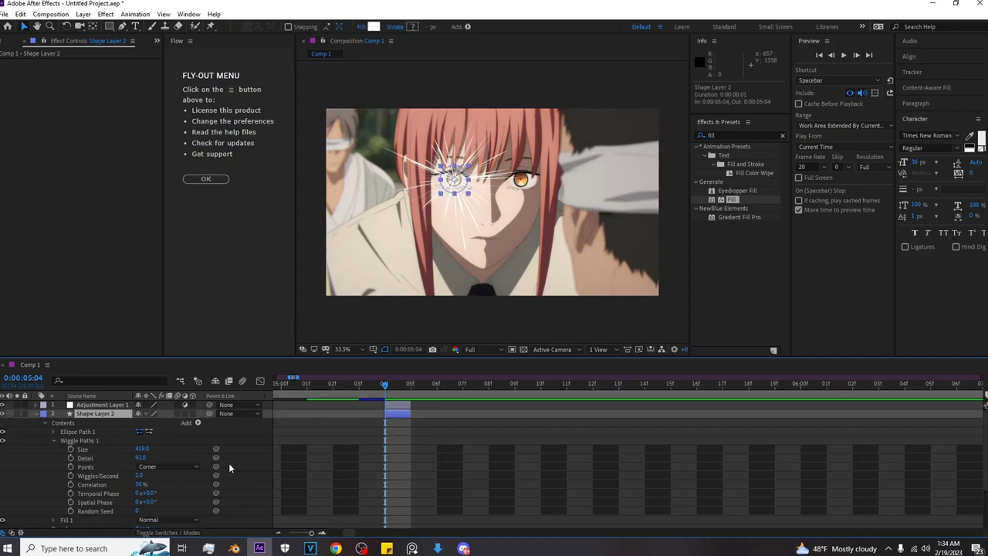
pyautogui.press('s')
pyautogui.moveTo(172, 423)
pyautogui.mouseDown()
pyautogui.moveTo(185, 418)
pyautogui.moveTo(172, 418)
pyautogui.mouseUp()
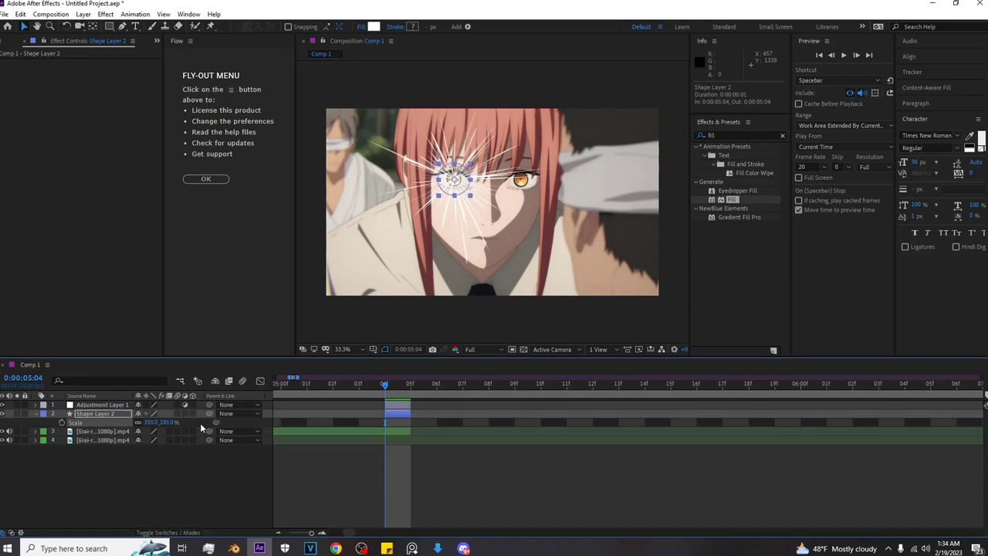
# - Search 'find' in Effects & Presets and apply Find Edges to Adjustment Layer 1
pyautogui.click(35, 416)
pyautogui.click(100, 405)
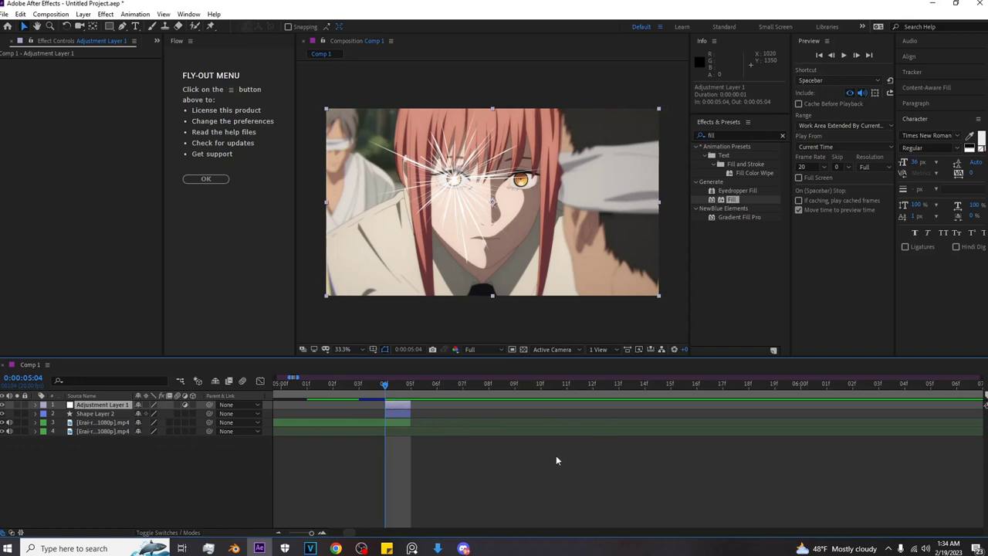
pyautogui.click(786, 138)
pyautogui.click(781, 136)
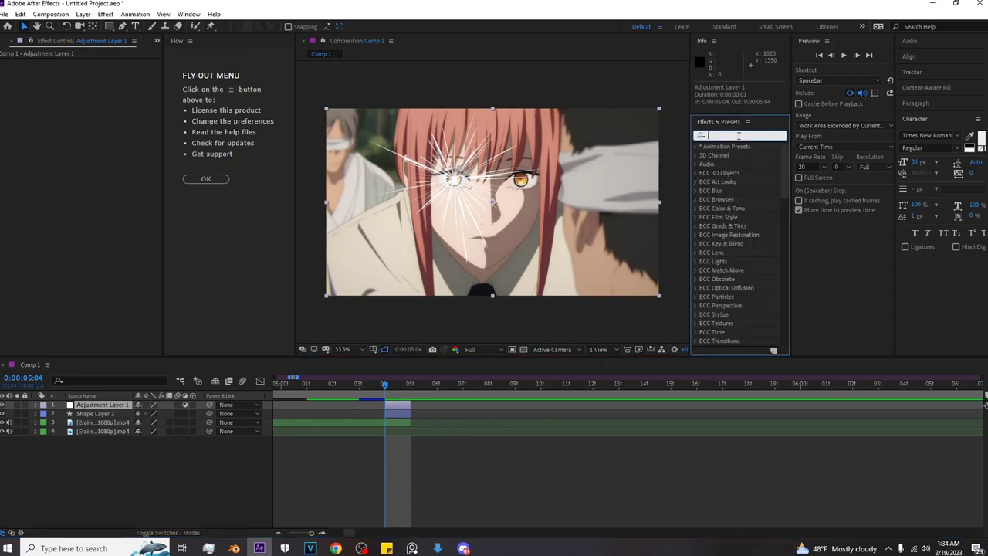
pyautogui.write('find')
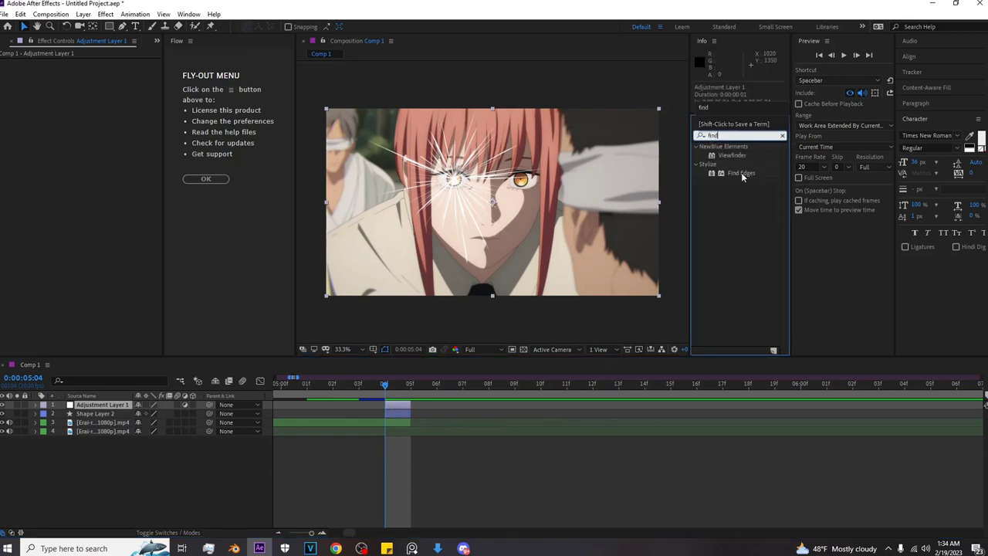
pyautogui.click(737, 173)
pyautogui.doubleClick(737, 173)
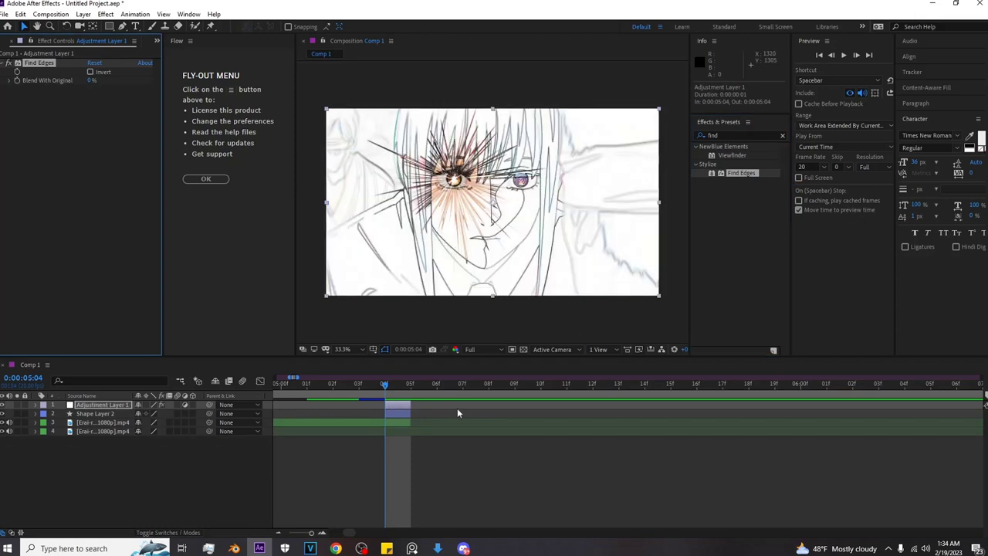
# - Apply the Black & White effect to the adjustment layer
pyautogui.click(785, 138)
pyautogui.click(783, 136)
pyautogui.write('b')
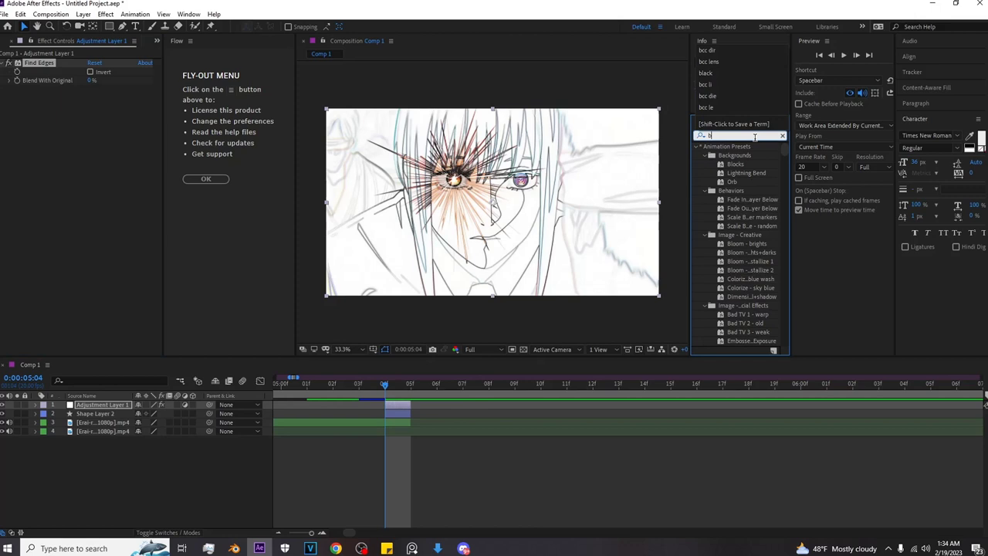
pyautogui.write('lack')
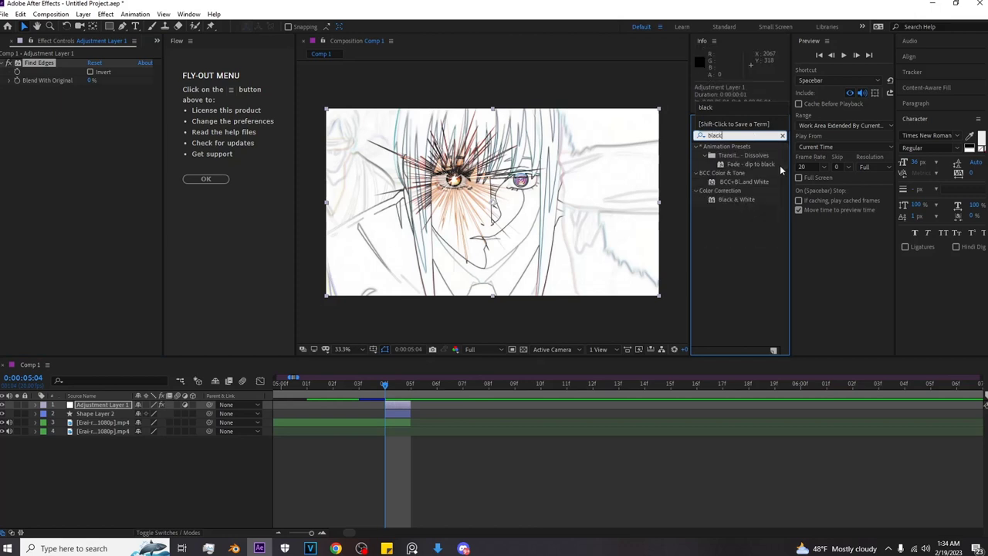
pyautogui.doubleClick(736, 199)
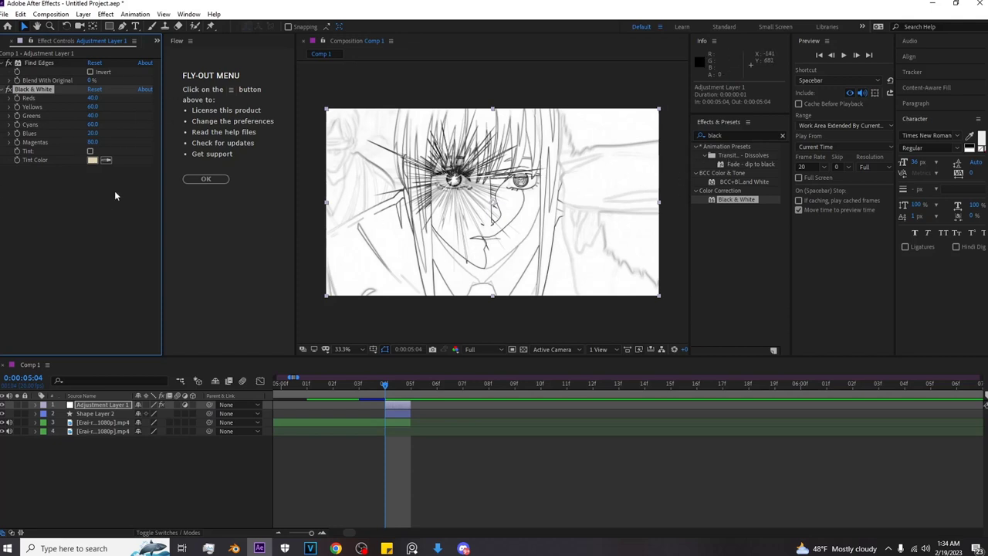
# - Apply Levels to the adjustment layer and raise Input Black to 81.6
pyautogui.click(782, 135)
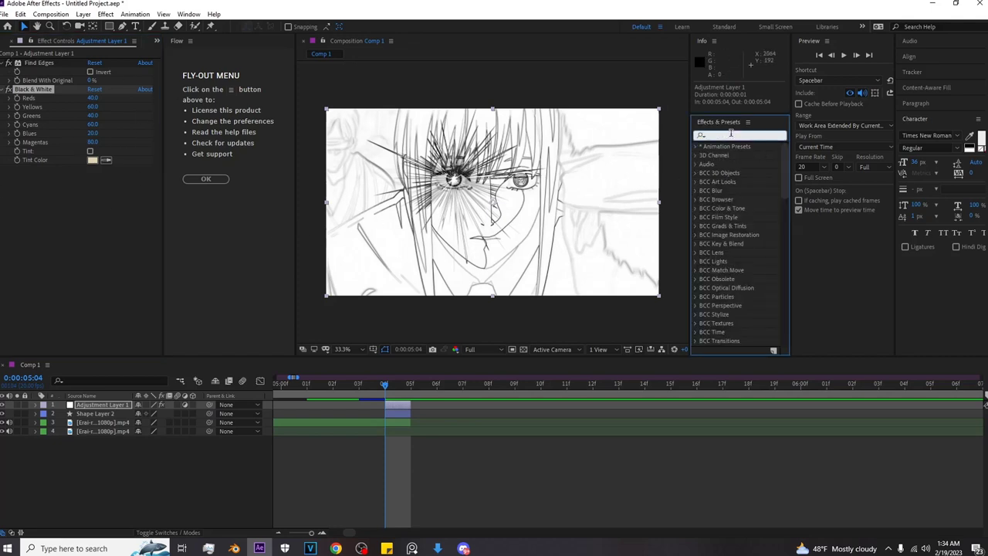
pyautogui.write('level')
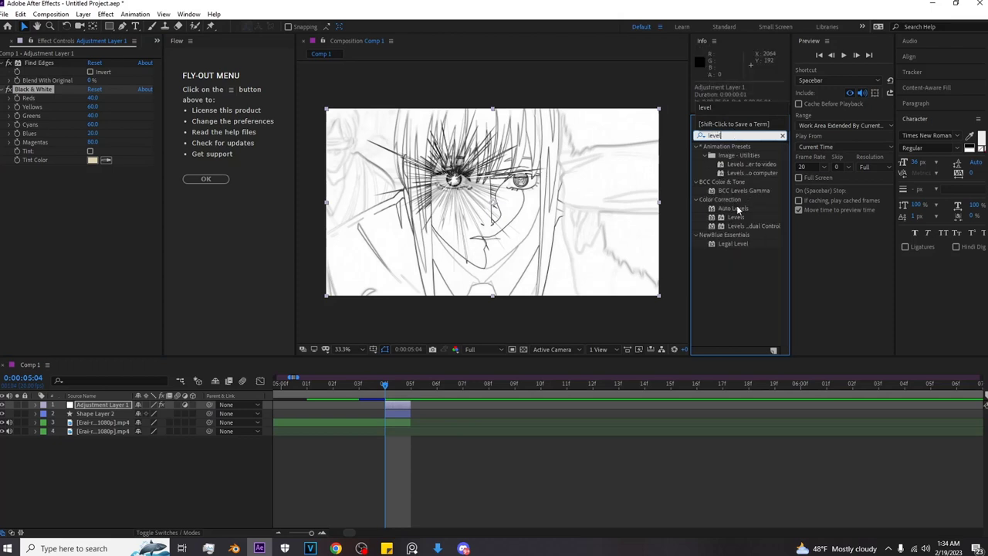
pyautogui.doubleClick(733, 218)
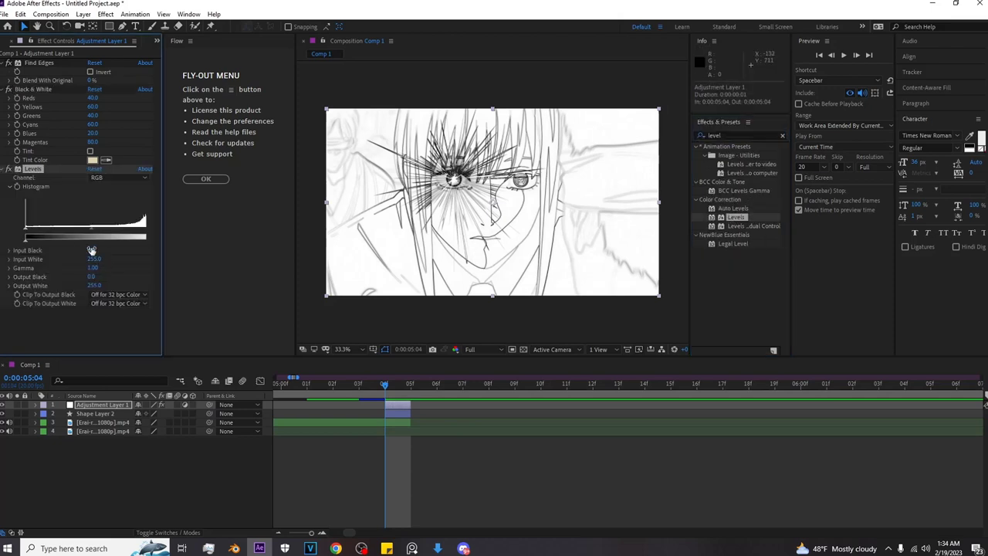
pyautogui.moveTo(91, 249); pyautogui.dragTo(113, 248)
# - Search 's_auto' and apply Sapphire S_AutoPaint to the adjustment layer
pyautogui.click(778, 137)
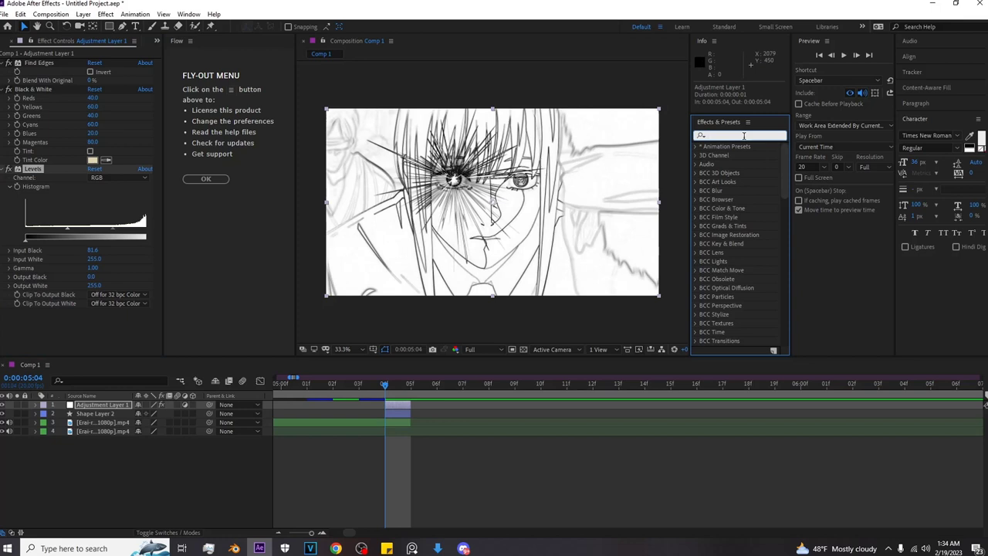
pyautogui.click(744, 135)
pyautogui.write('s_auto')
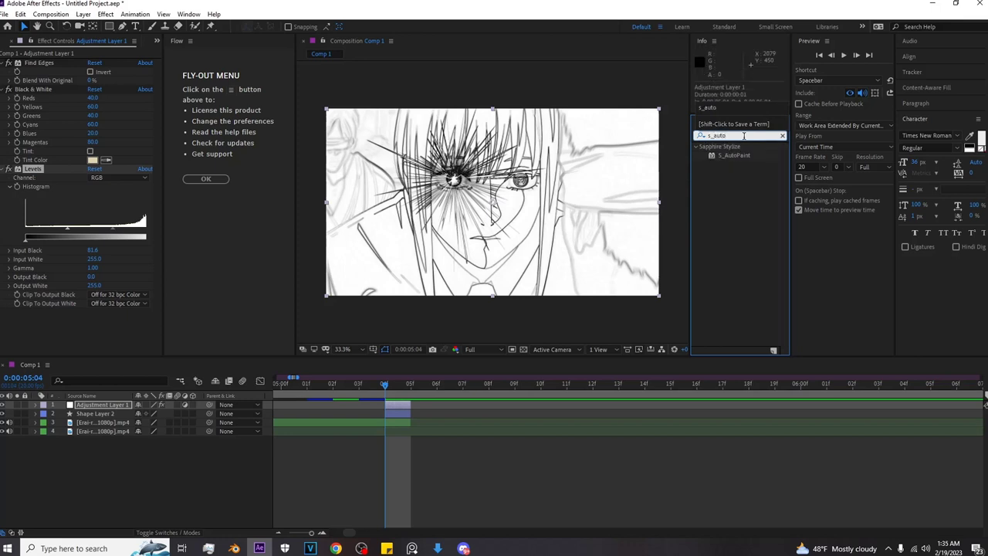
pyautogui.doubleClick(730, 155)
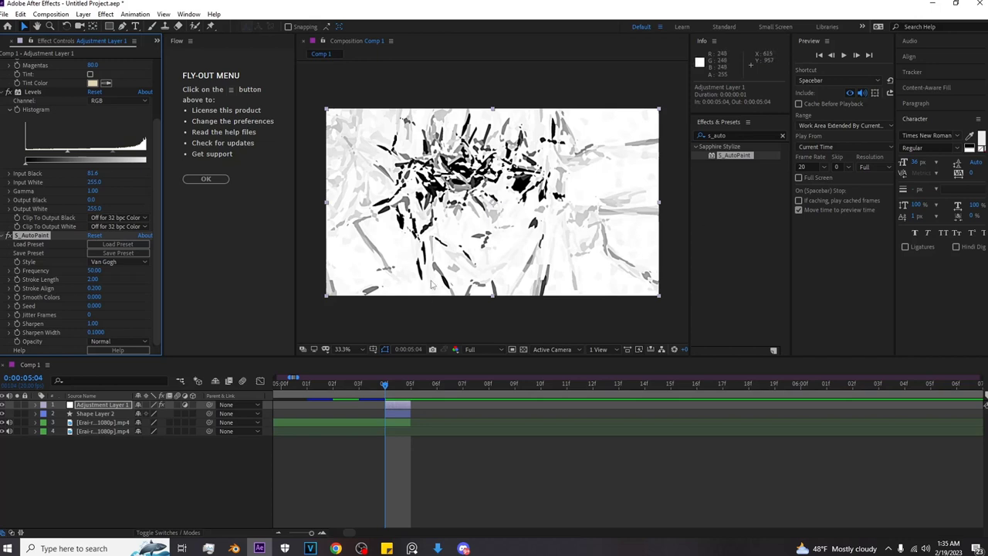
# - Set S_AutoPaint's Frequency to 200, then raise it to 300
pyautogui.click(93, 270)
pyautogui.write('200')
pyautogui.press('Return')
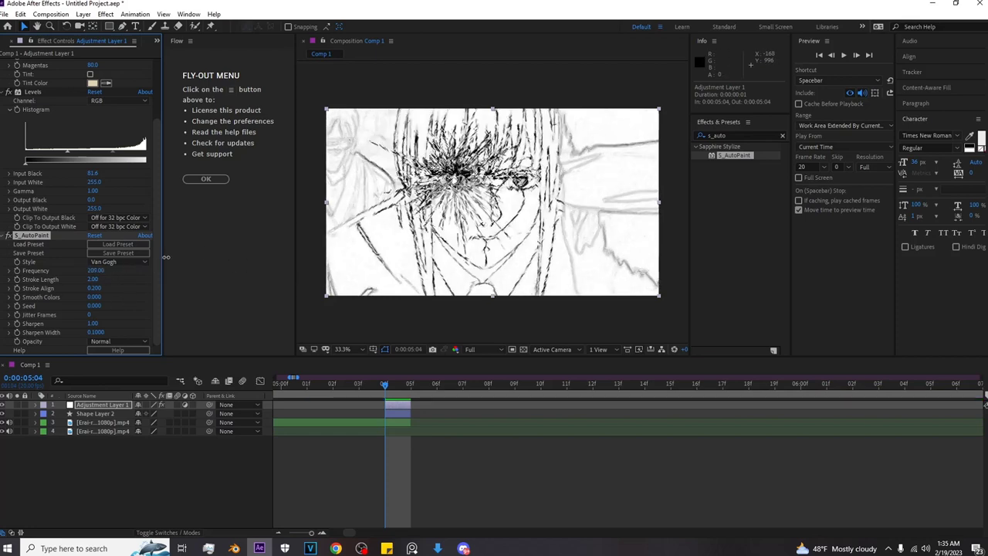
pyautogui.moveTo(165, 257); pyautogui.dragTo(185, 254)
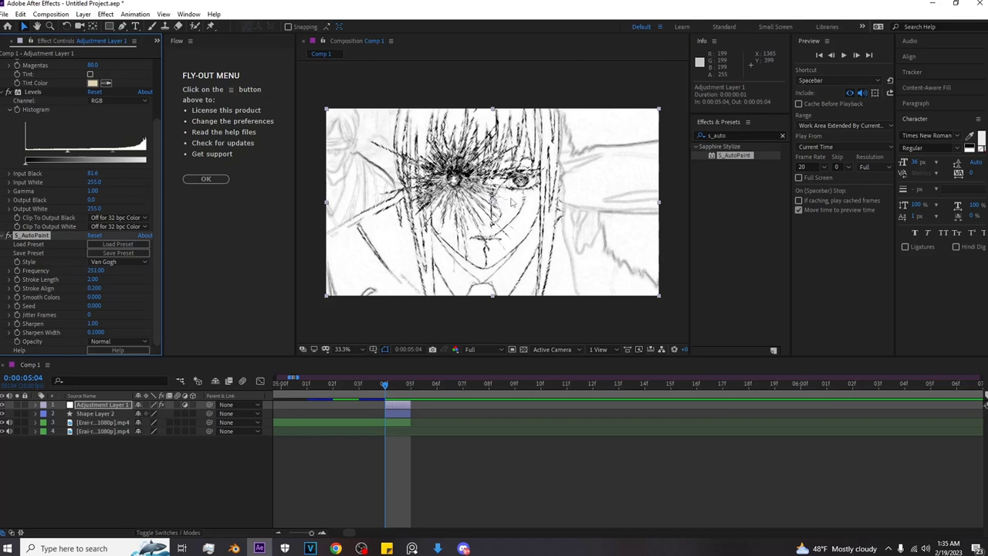
pyautogui.moveTo(97, 280); pyautogui.dragTo(120, 284)
pyautogui.click(95, 270)
pyautogui.write('300')
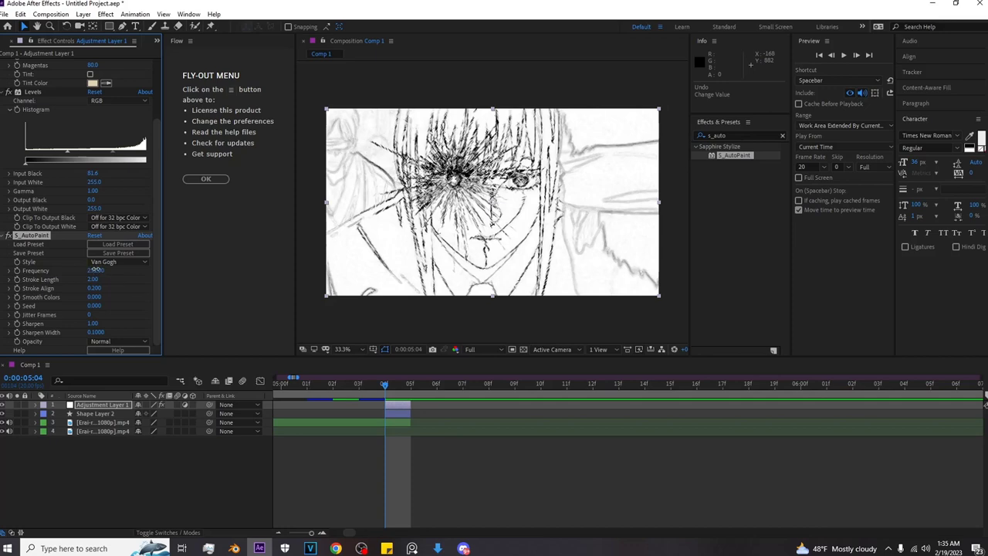
pyautogui.press('Return')
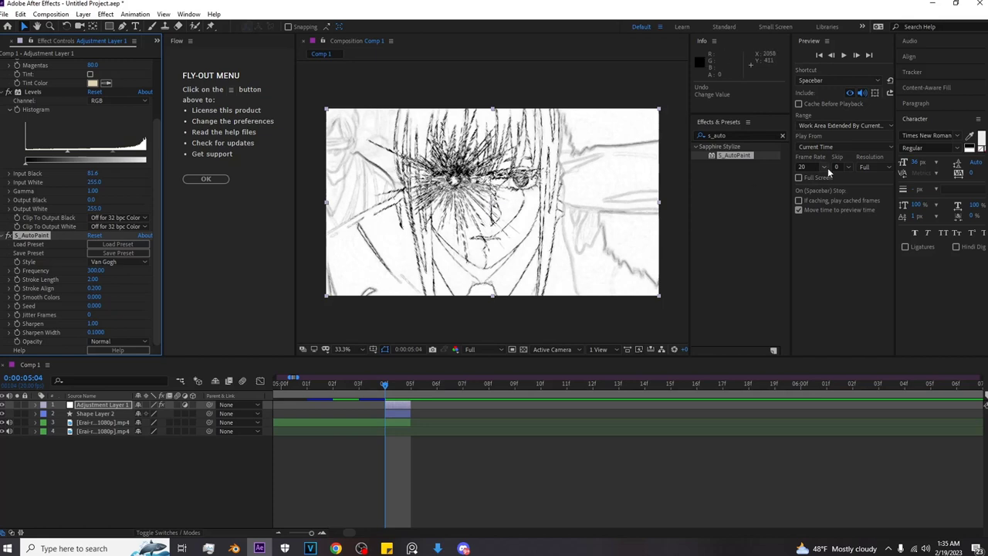
# - Apply BCC Directional Blur via a 'bcc dir' search and set Blur Amount to 5.0
pyautogui.click(781, 136)
pyautogui.write('b')
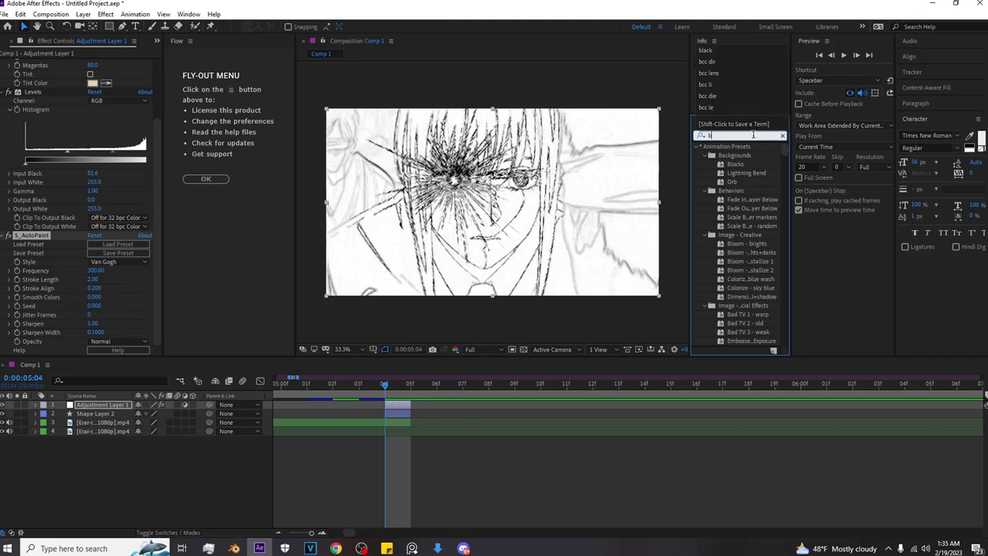
pyautogui.write('cc')
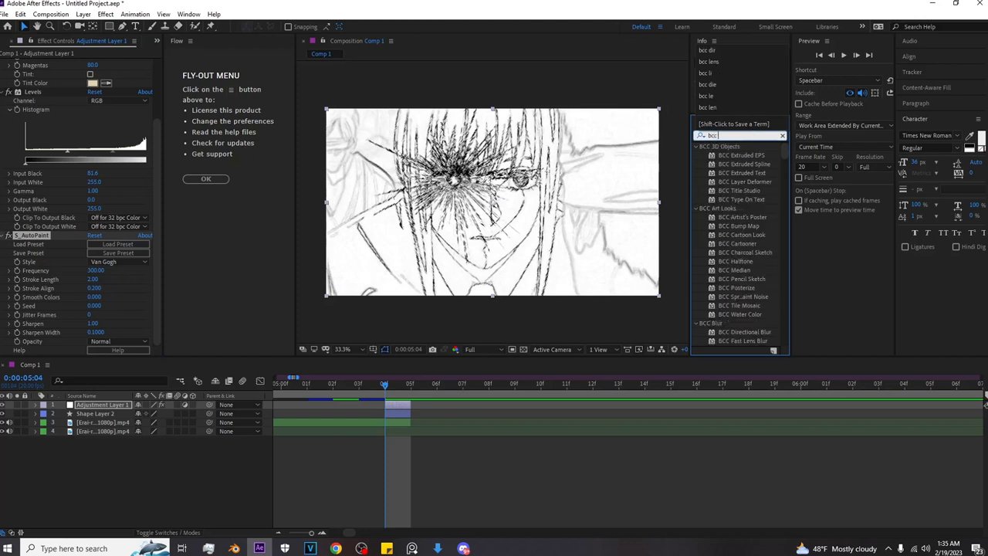
pyautogui.write(' dir')
pyautogui.doubleClick(750, 154)
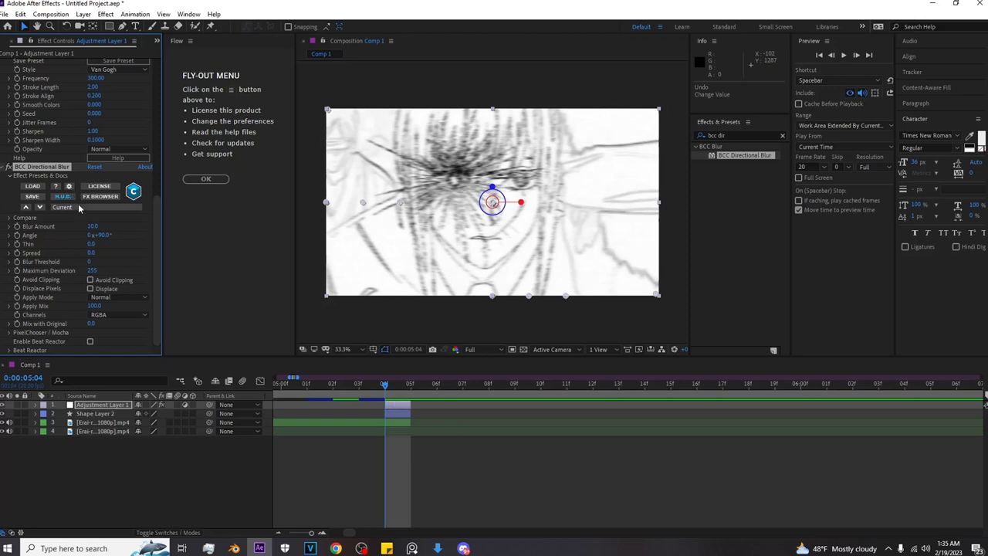
pyautogui.click(92, 226)
pyautogui.write('5')
pyautogui.press('Return')
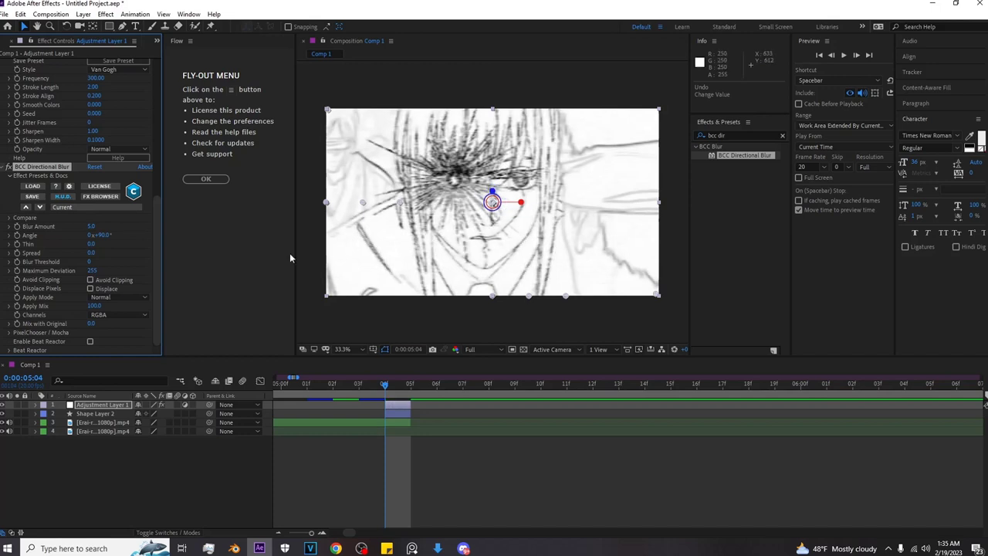
pyautogui.scroll(3, 105, 220)
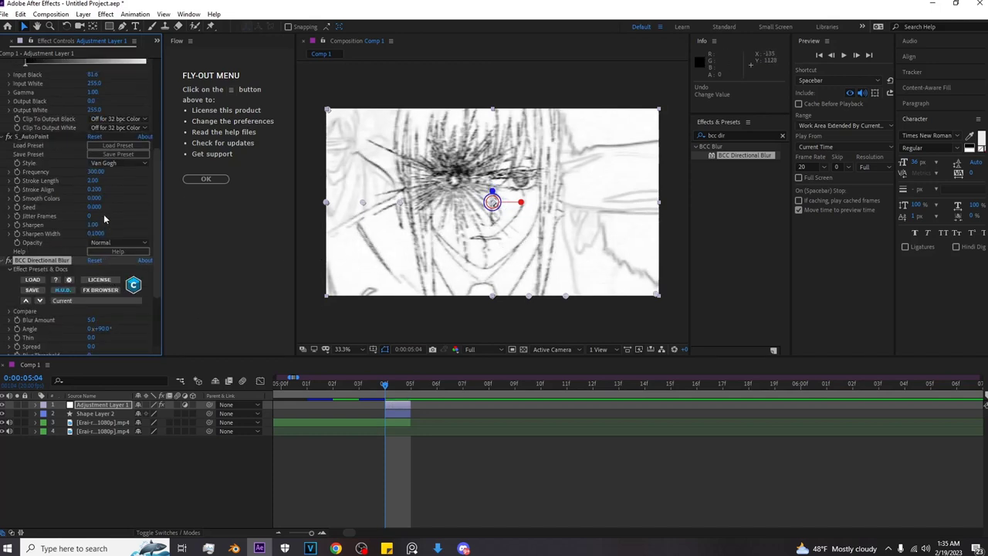
pyautogui.scroll(-3, 105, 220)
pyautogui.click(391, 406)
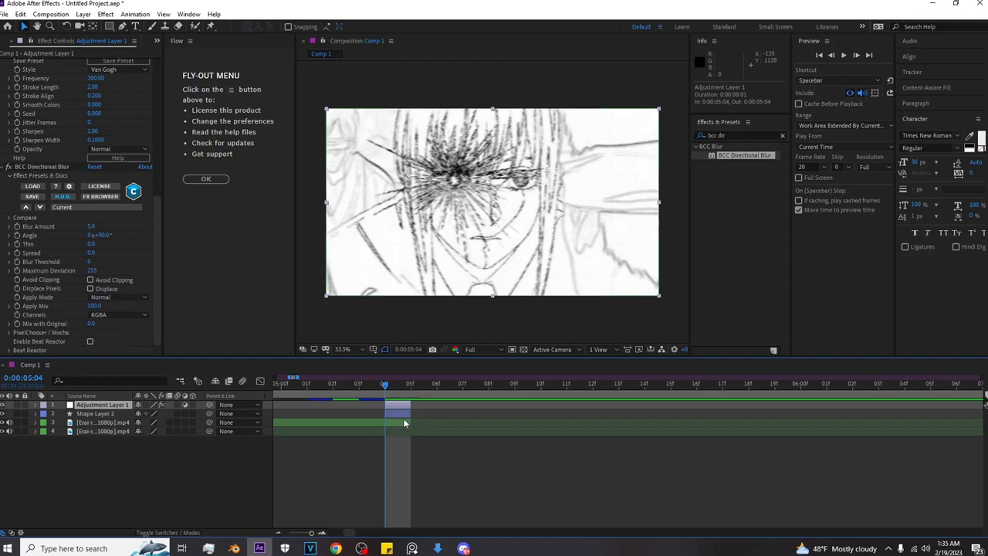
# - Duplicate the burst layer, move the copy to position 1092, 408 over the other eye, and preview
pyautogui.click(404, 413)
pyautogui.hotkey('ctrl', 'd')
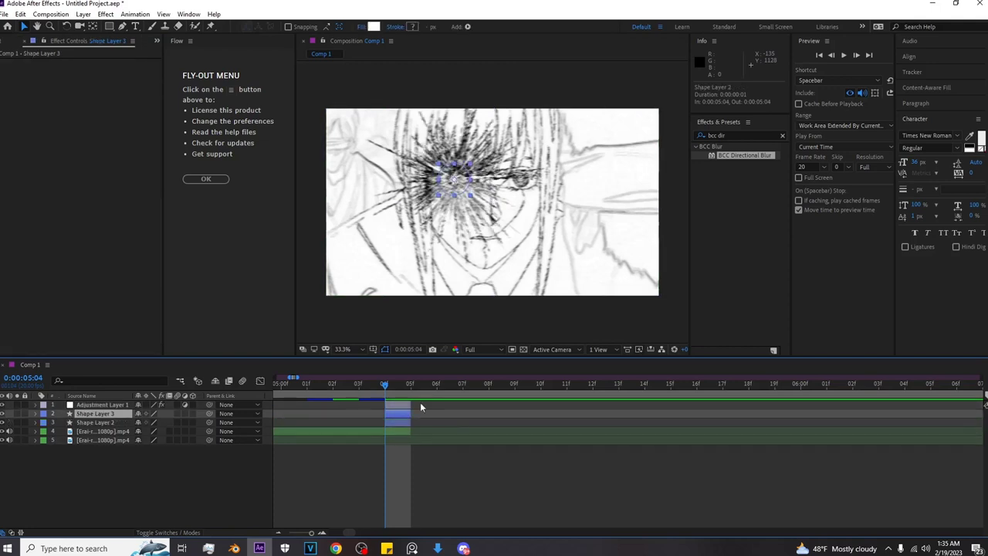
pyautogui.press('p')
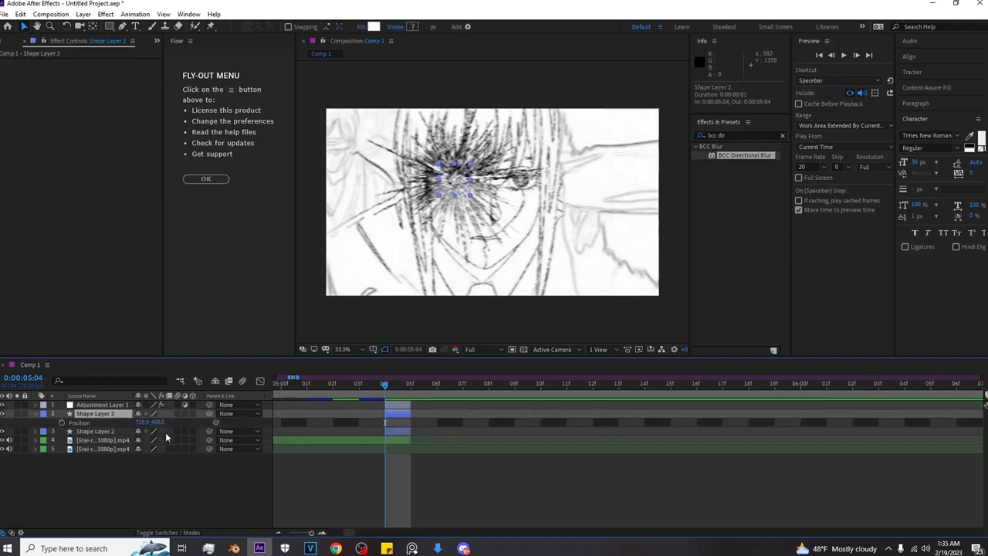
pyautogui.moveTo(142, 423); pyautogui.dragTo(303, 405)
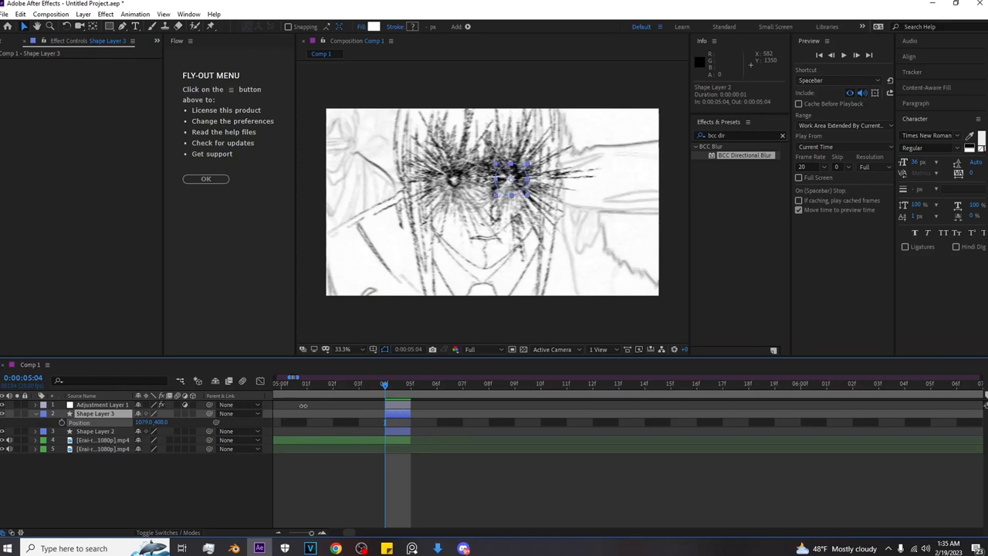
pyautogui.click(467, 481)
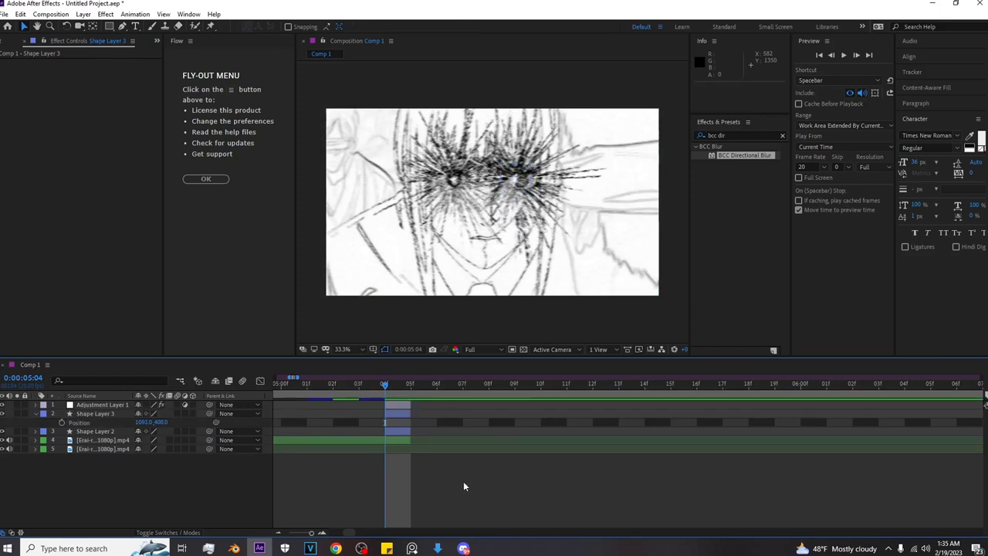
pyautogui.moveTo(380, 386)
pyautogui.mouseDown()
pyautogui.moveTo(307, 386)
pyautogui.moveTo(394, 390)
pyautogui.mouseUp()
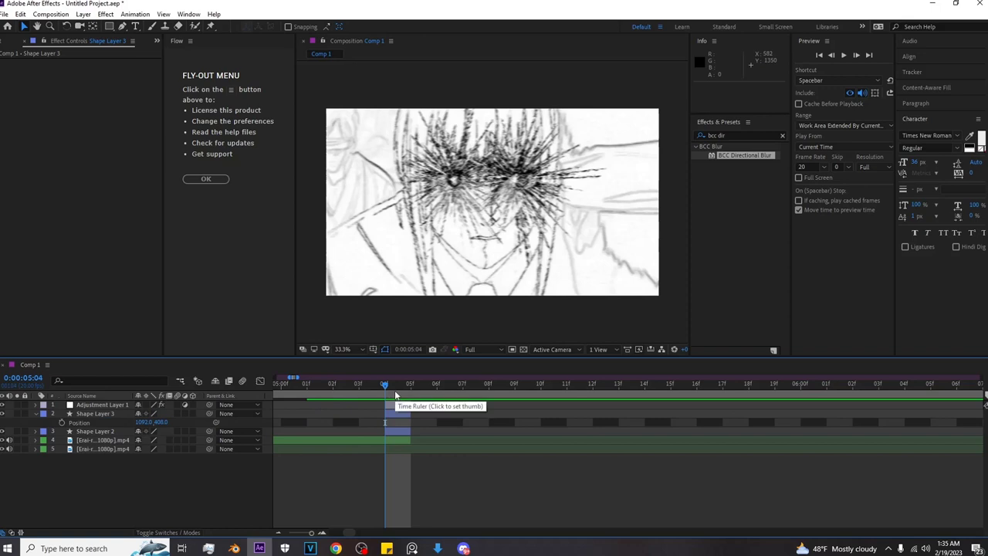
pyautogui.press('space')
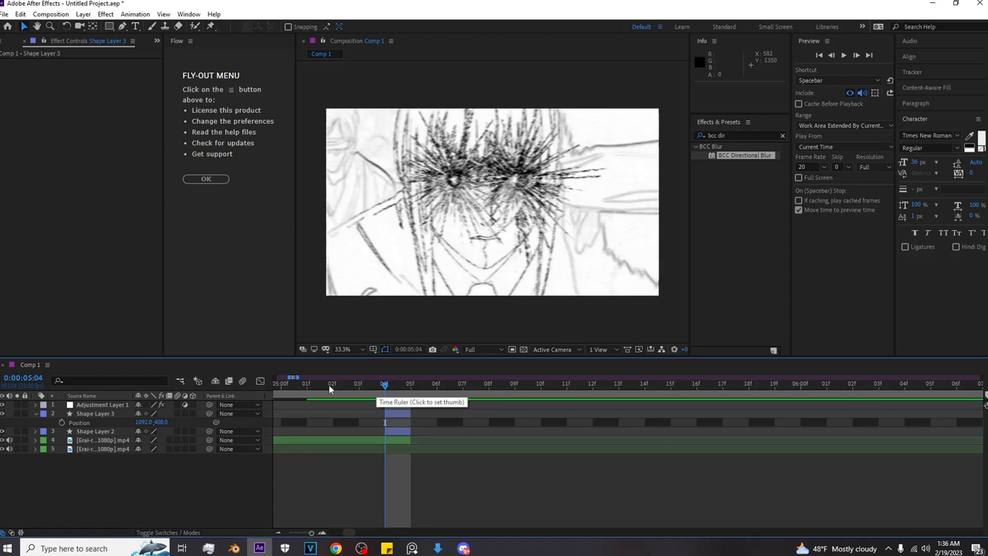
# - Stop playback and put the playhead back on the 0:00:05:04 impact frame
pyautogui.press('space')
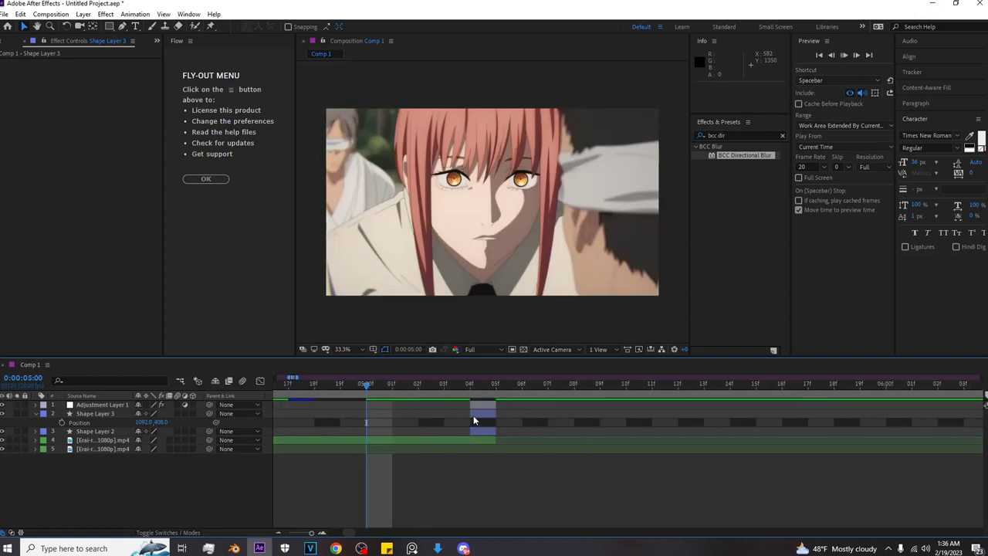
pyautogui.click(467, 390)
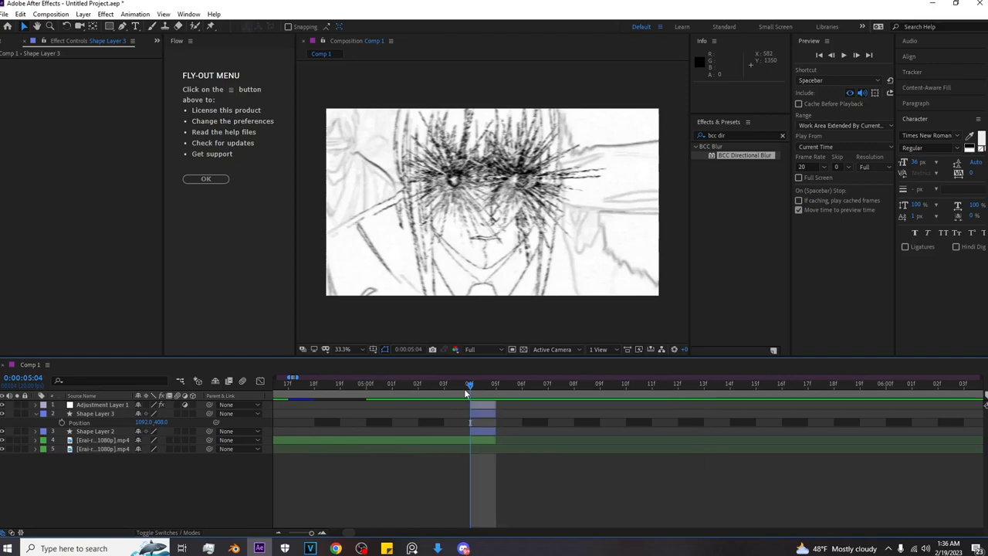